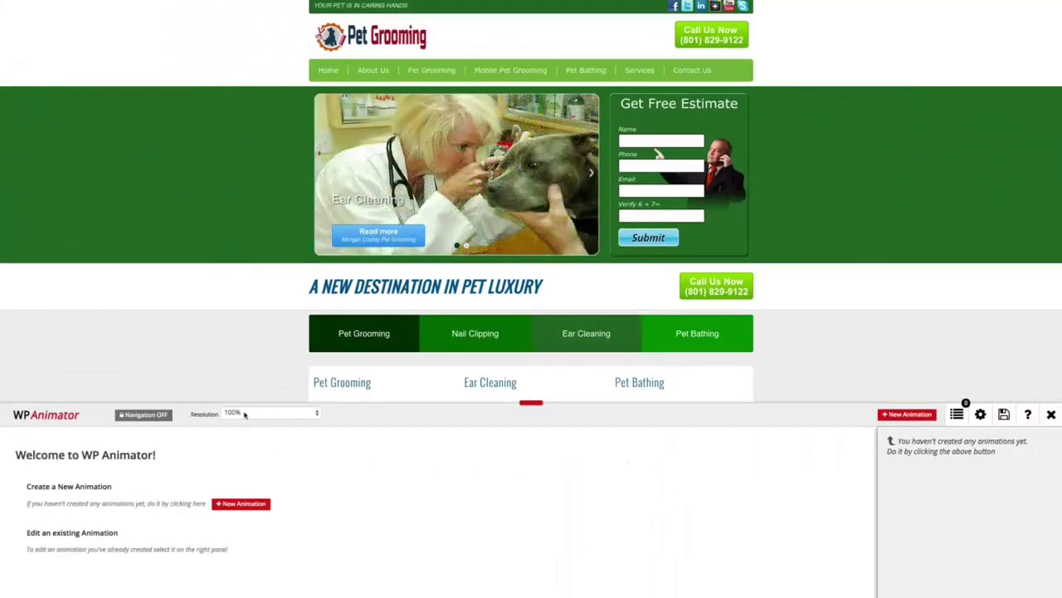
Try a custom preview resolution for the page and reduce its width
{"action": "left_click", "coordinate": [244, 414]}
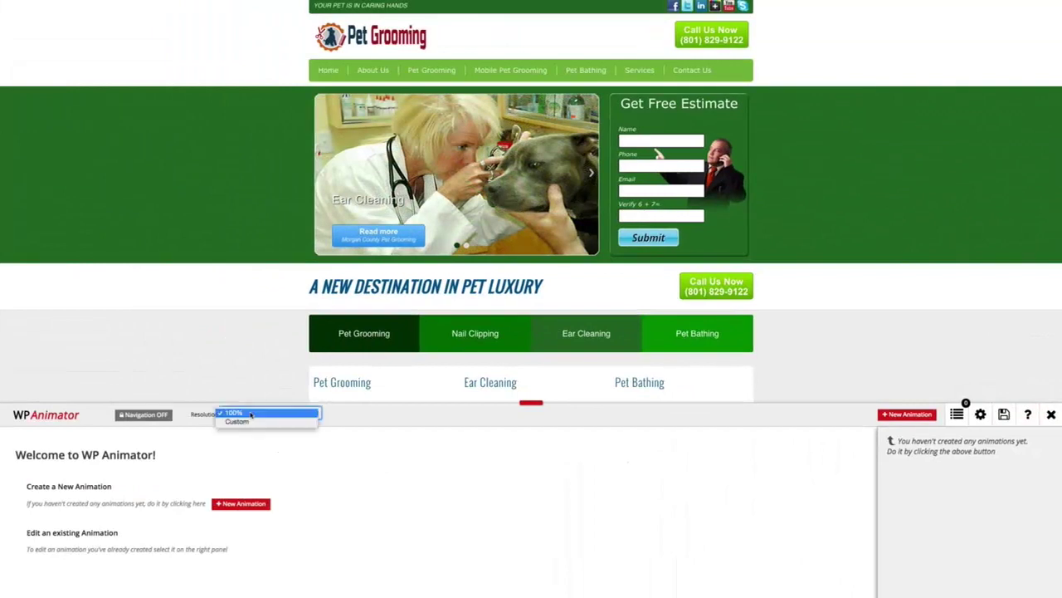
{"action": "left_click", "coordinate": [247, 422]}
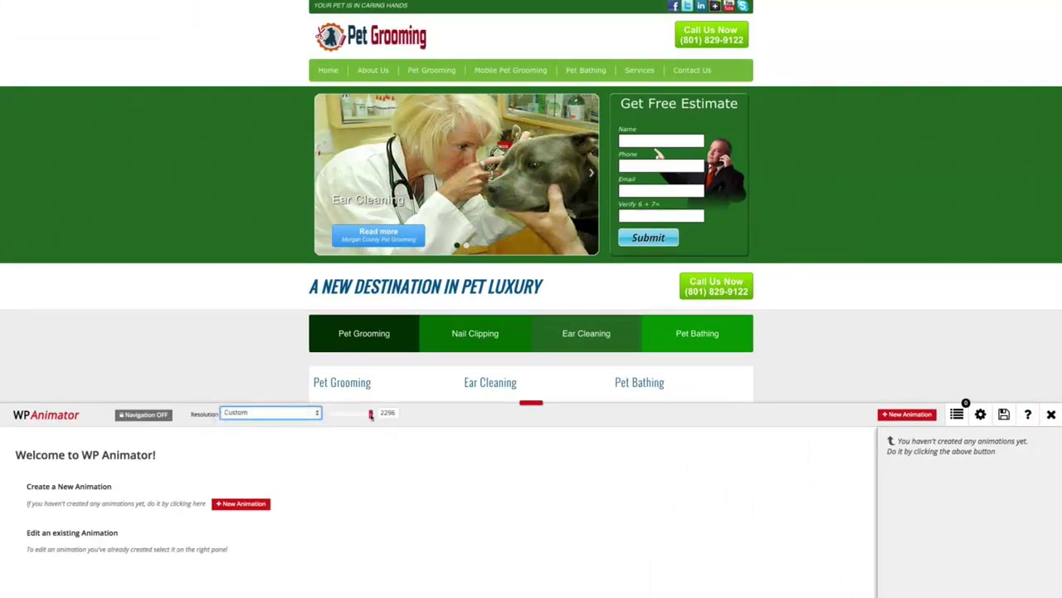
{"action": "left_click_drag", "start_coordinate": [371, 415], "coordinate": [331, 419]}
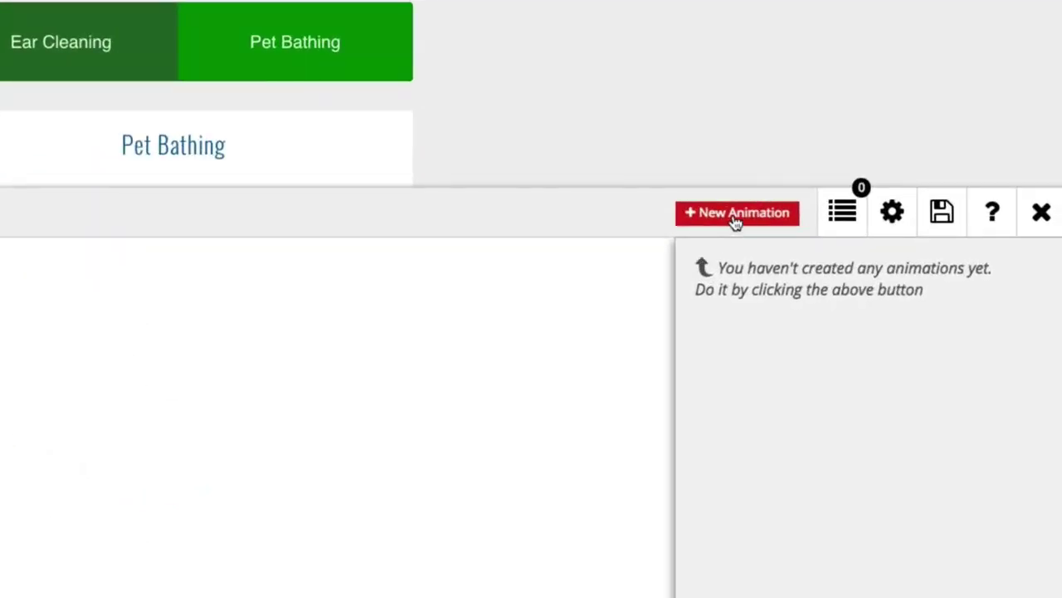
Create a new animation named Logo Animation and target the Pet Grooming logo image in the page header
{"action": "left_click", "coordinate": [735, 214]}
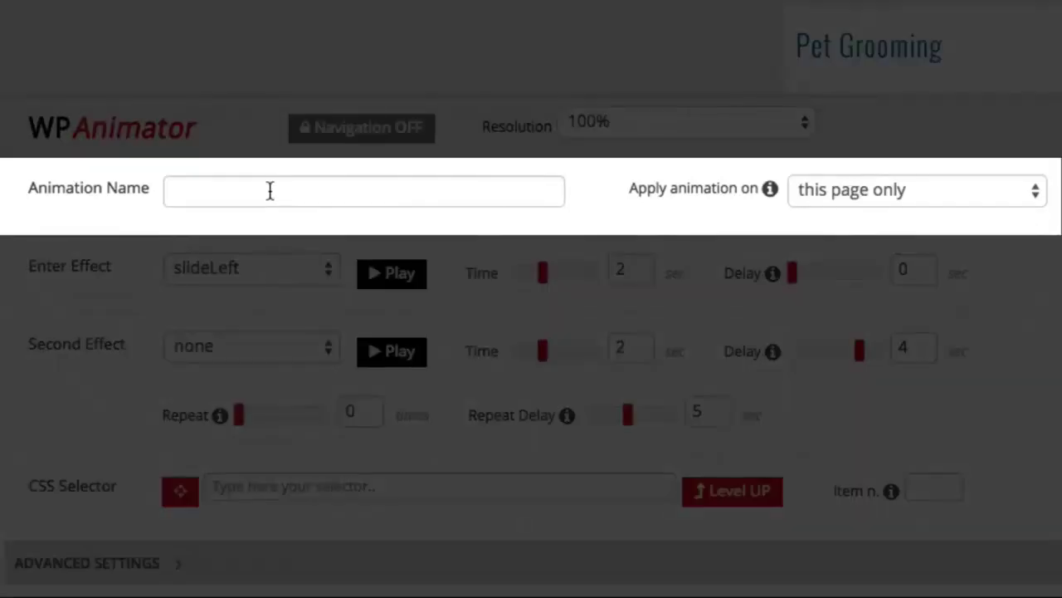
{"action": "left_click", "coordinate": [269, 191]}
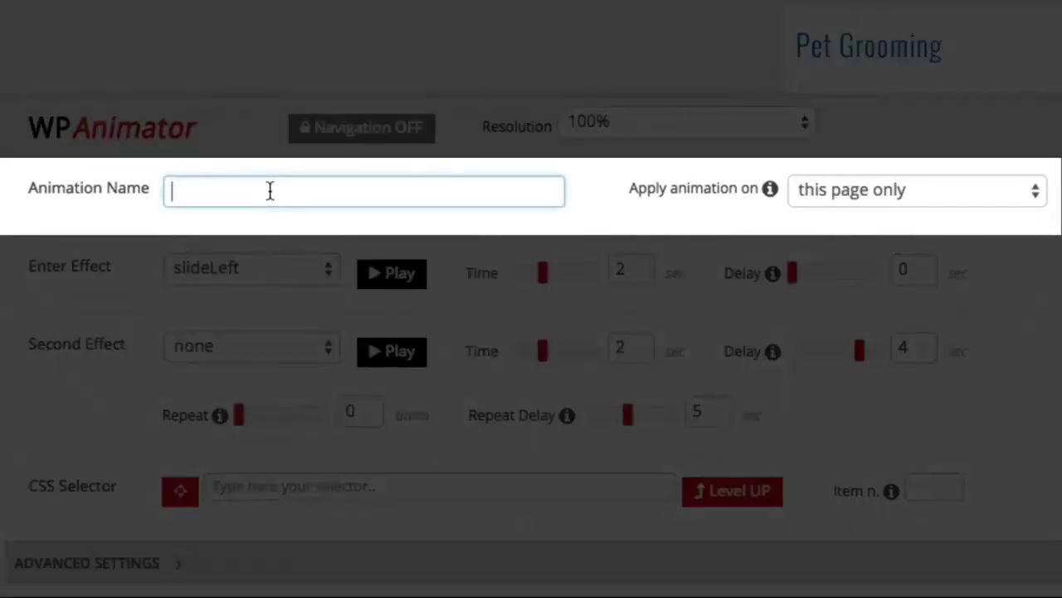
{"action": "type", "text": "Logo"}
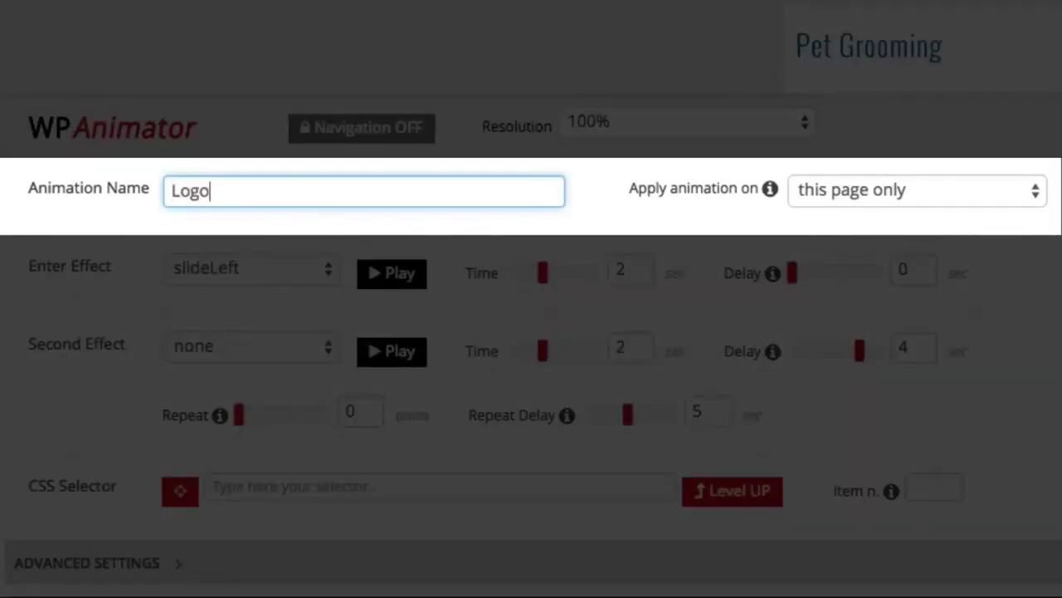
{"action": "type", "text": " Animation"}
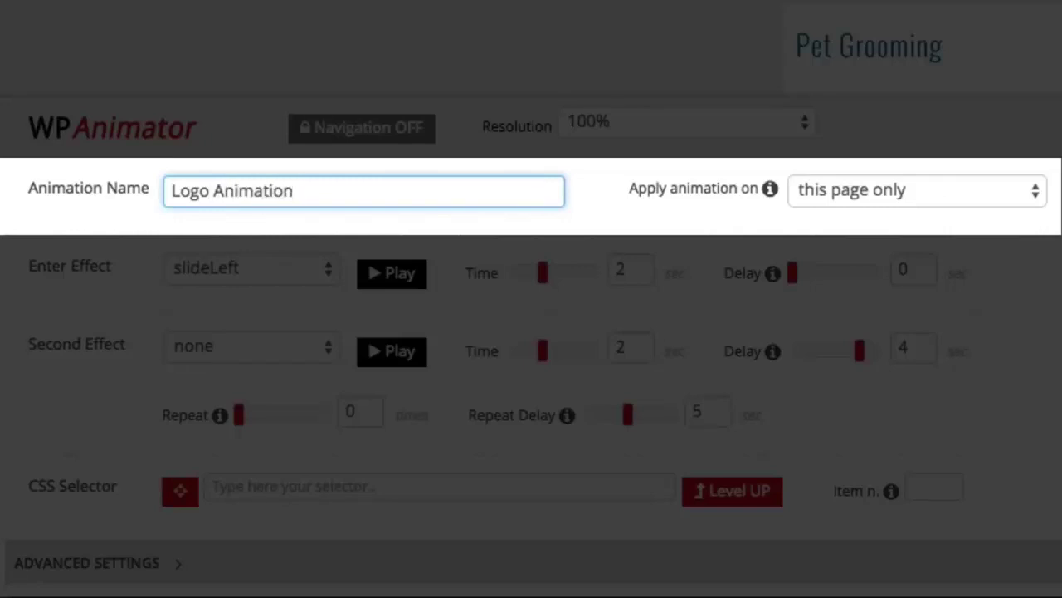
{"action": "key", "text": "Return"}
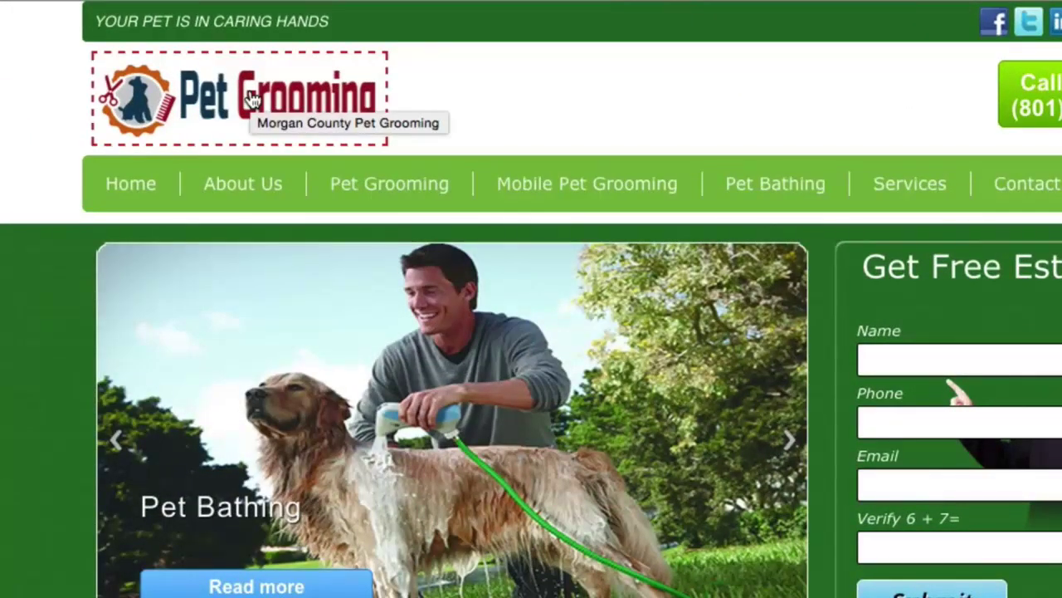
{"action": "left_click", "coordinate": [254, 98]}
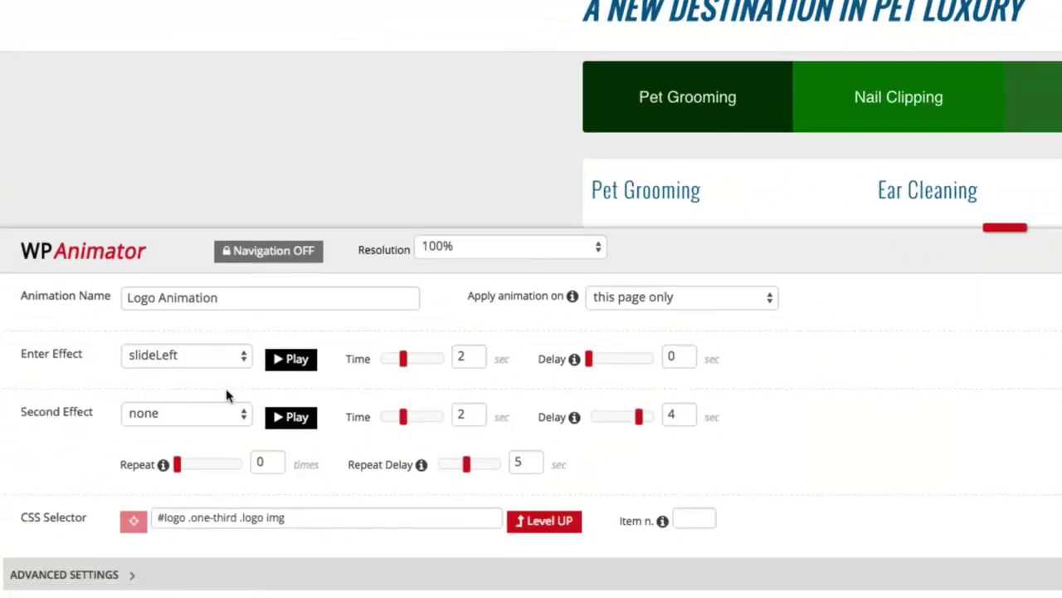
Try out the bounce, scaleVBounce and creative6 enter effects on the logo
{"action": "left_click", "coordinate": [202, 357]}
{"action": "scroll", "coordinate": [194, 426], "scroll_direction": "down", "scroll_amount": 3}
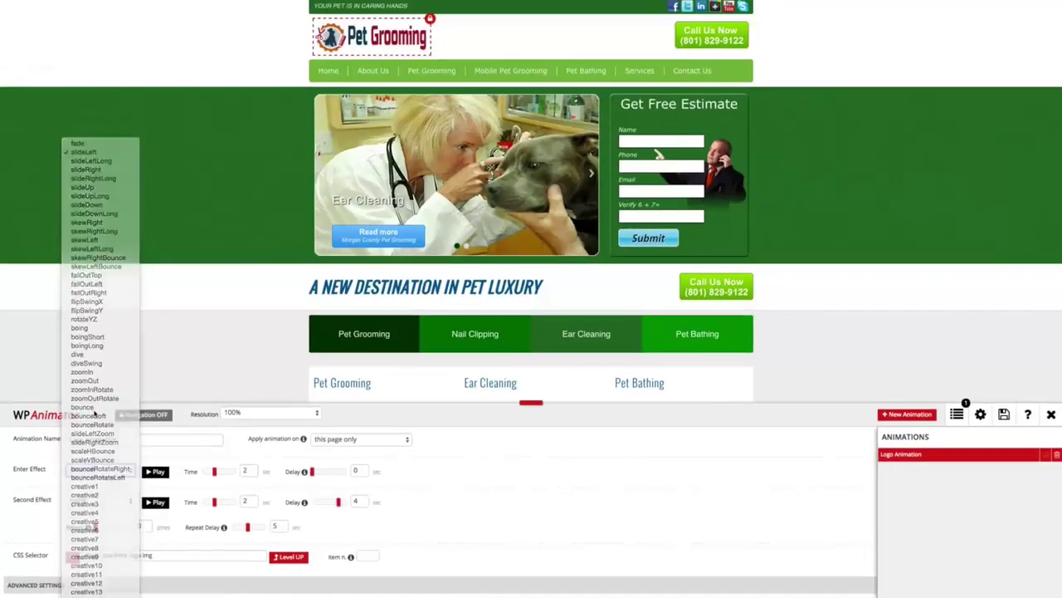
{"action": "left_click", "coordinate": [171, 238]}
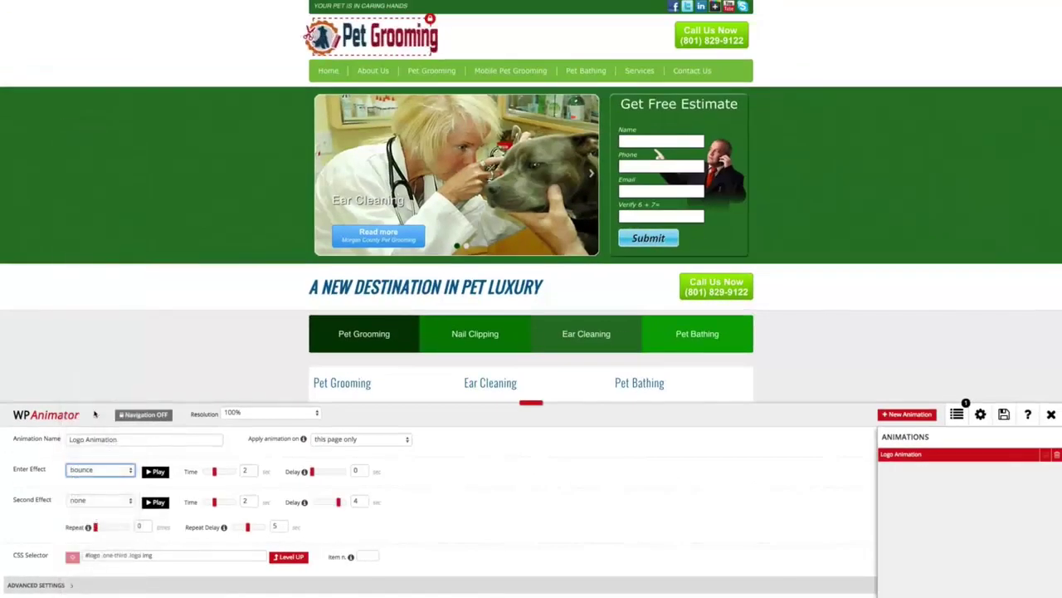
{"action": "left_click", "coordinate": [116, 470]}
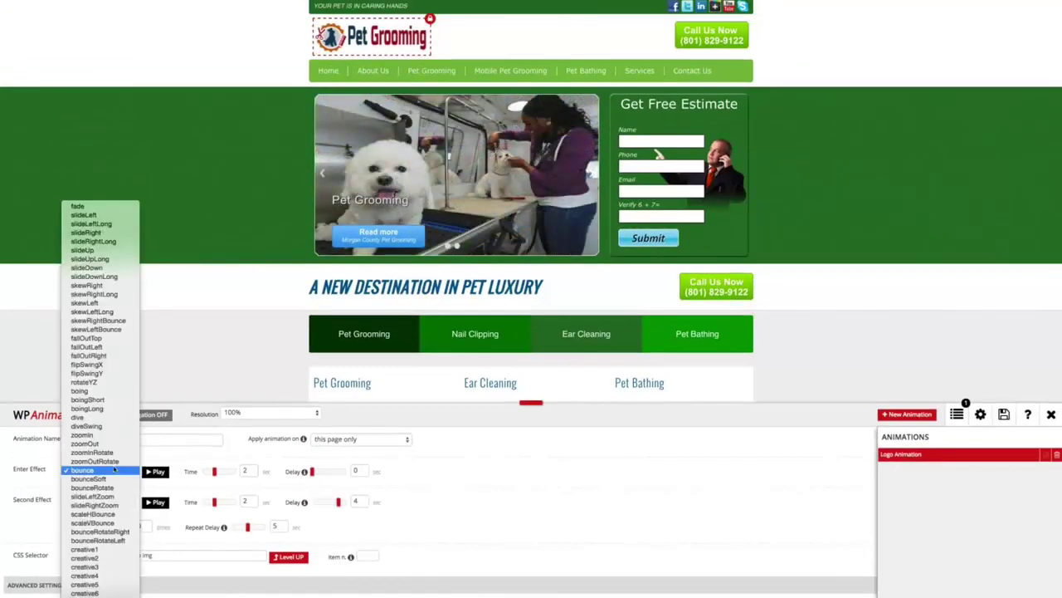
{"action": "left_click", "coordinate": [112, 525]}
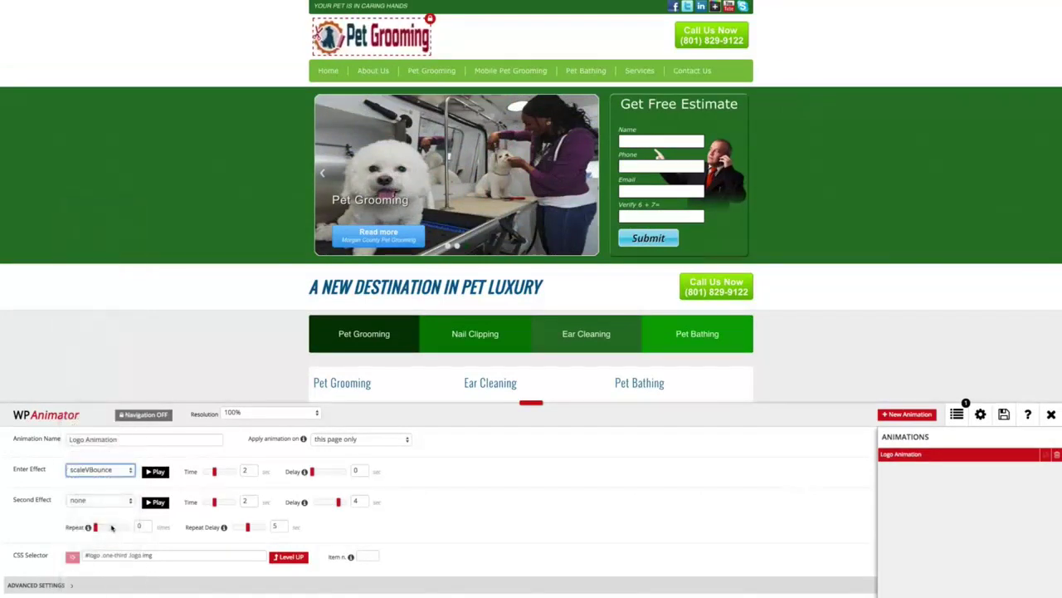
{"action": "left_click", "coordinate": [107, 469]}
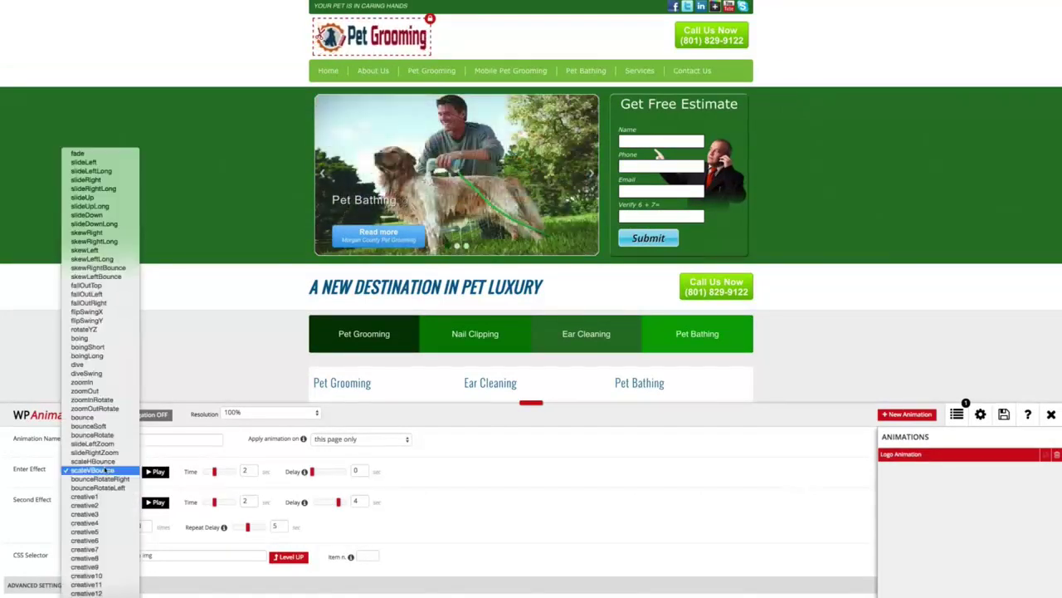
{"action": "left_click", "coordinate": [97, 541]}
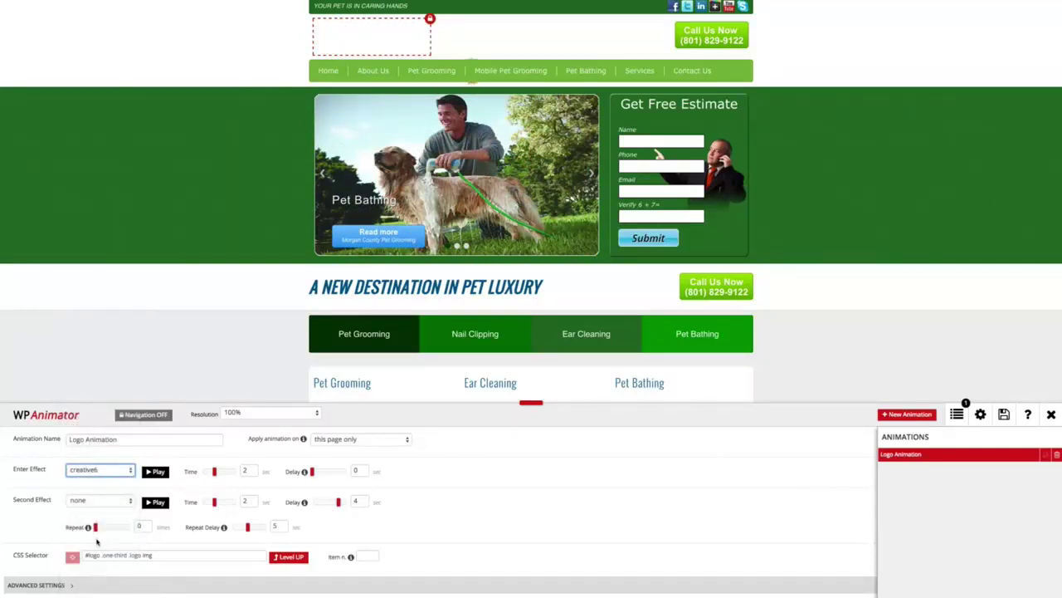
Set the logo's enter effect to scaleVBounce and play its preview
{"action": "left_click", "coordinate": [107, 471]}
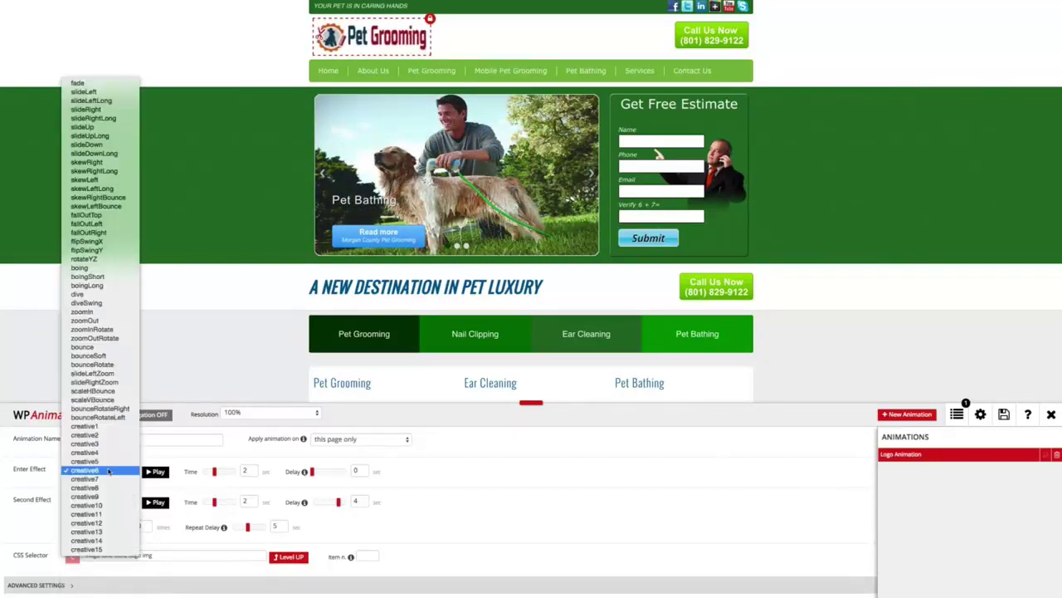
{"action": "left_click", "coordinate": [107, 401]}
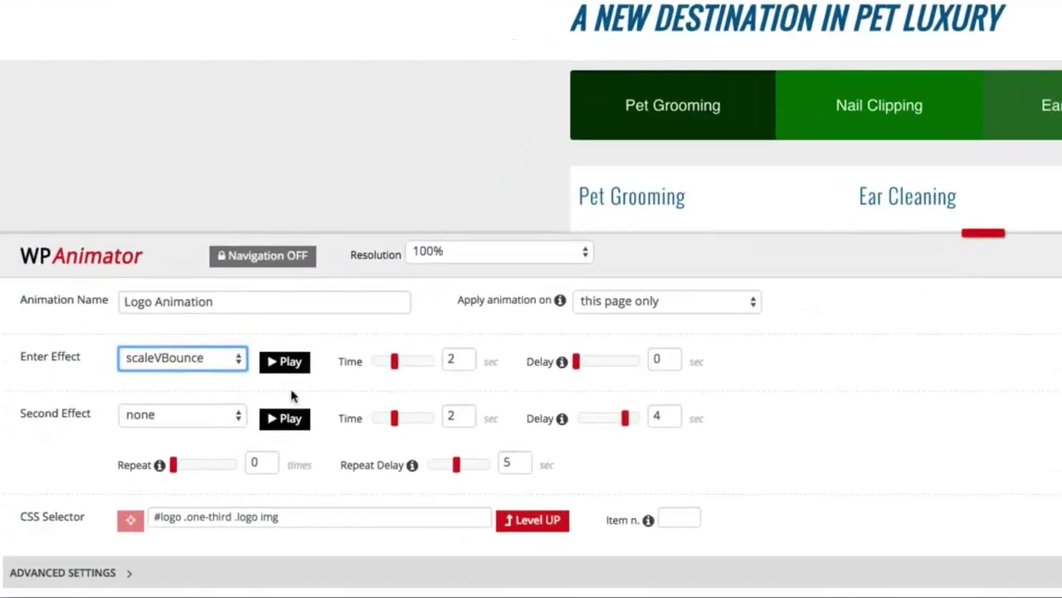
{"action": "left_click", "coordinate": [282, 365]}
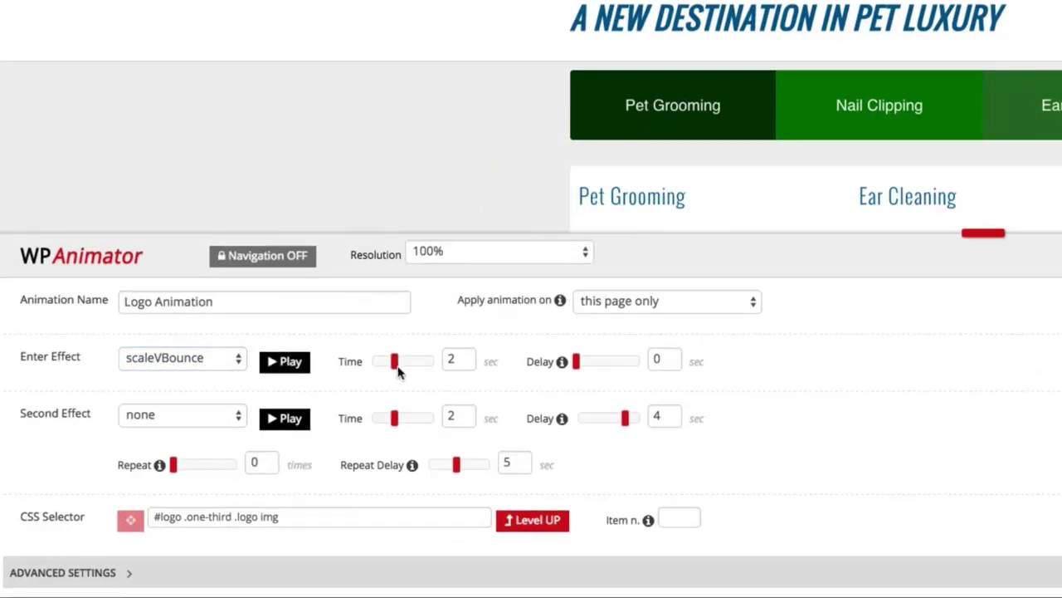
Try an enter effect time of 20 seconds, and return it to 2 seconds
{"action": "left_click_drag", "start_coordinate": [393, 364], "coordinate": [432, 362]}
{"action": "double_click", "coordinate": [444, 360]}
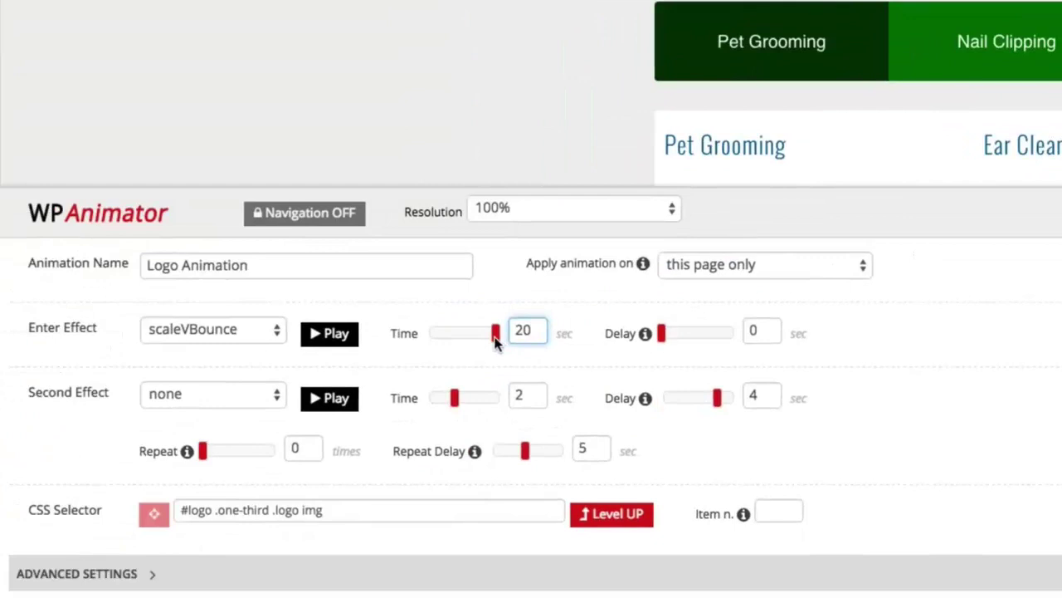
{"action": "left_click_drag", "start_coordinate": [496, 342], "coordinate": [460, 346]}
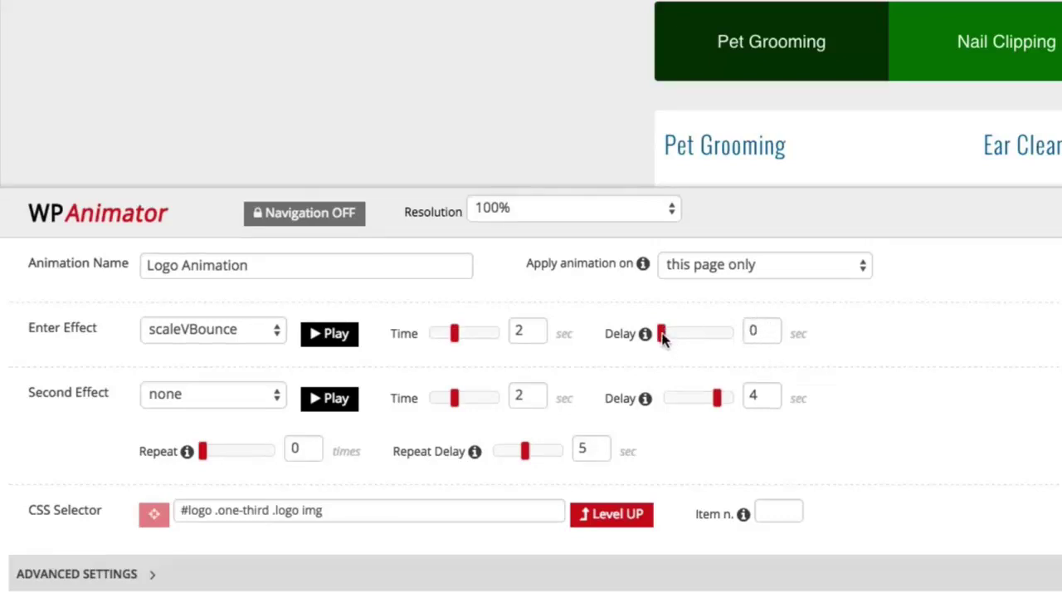
Set the enter effect's delay to 20 seconds
{"action": "left_click_drag", "start_coordinate": [664, 339], "coordinate": [744, 332]}
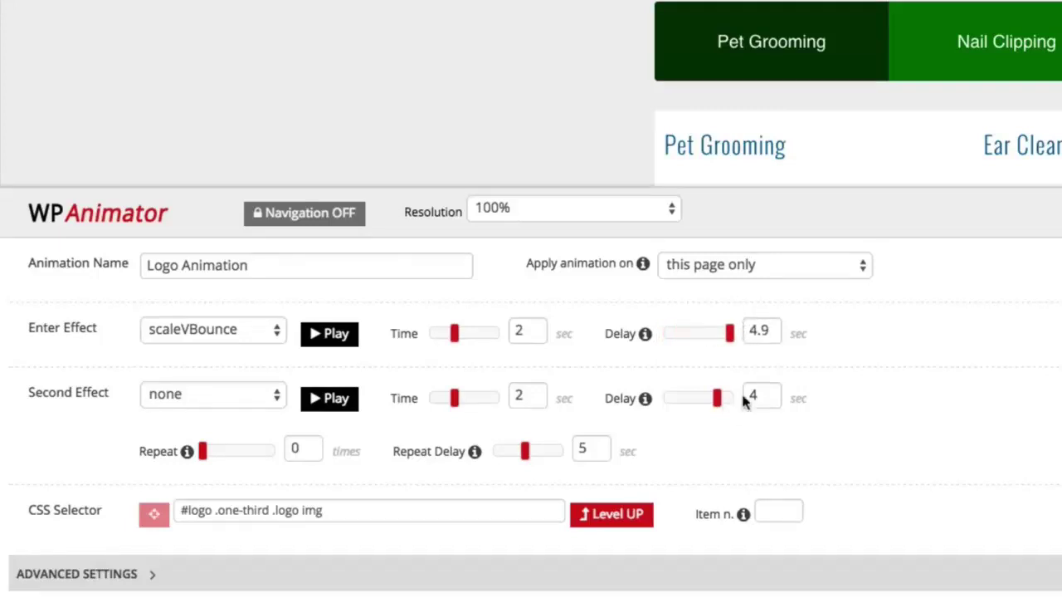
{"action": "double_click", "coordinate": [761, 330]}
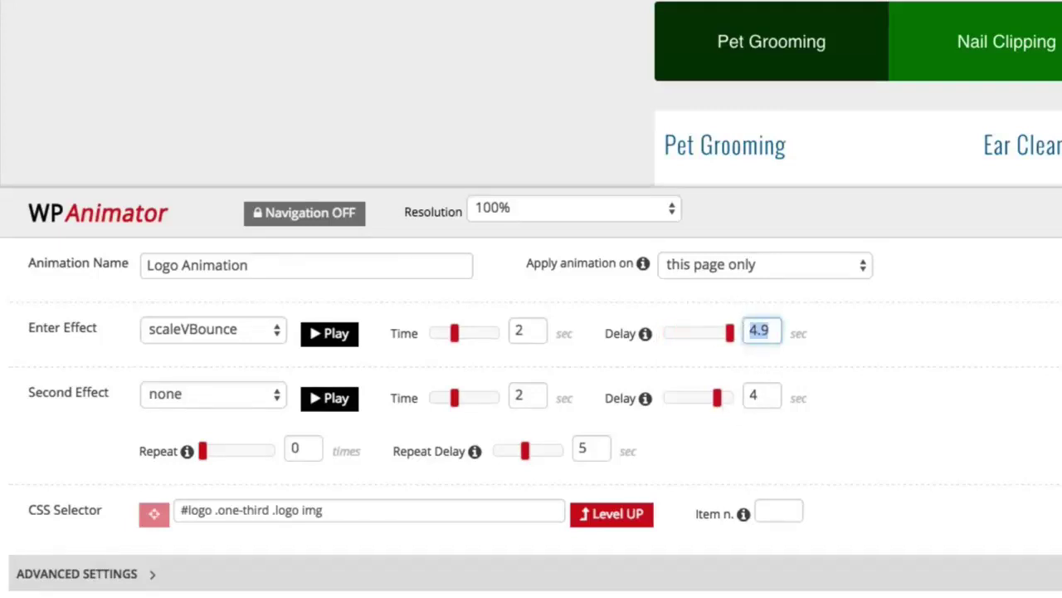
{"action": "type", "text": "20"}
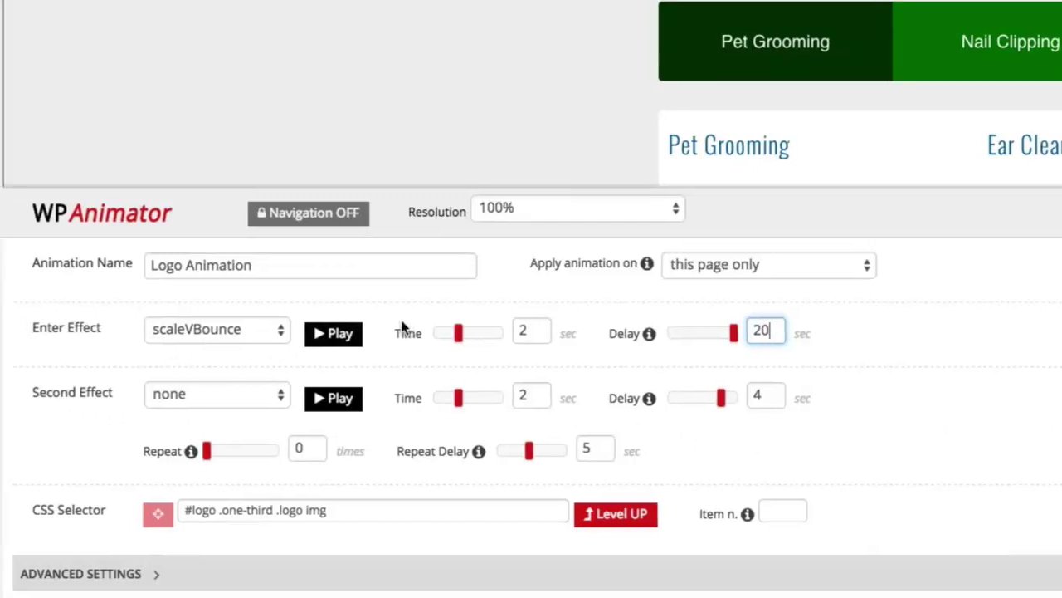
Set the logo's second effect to shakeRotate and play its preview
{"action": "left_click", "coordinate": [207, 392]}
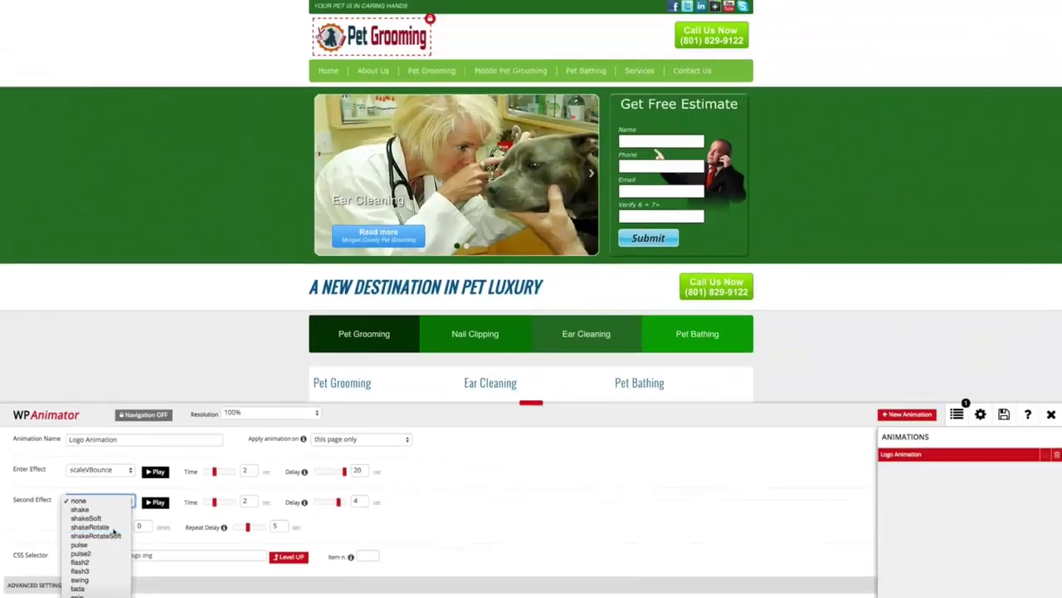
{"action": "left_click", "coordinate": [232, 469]}
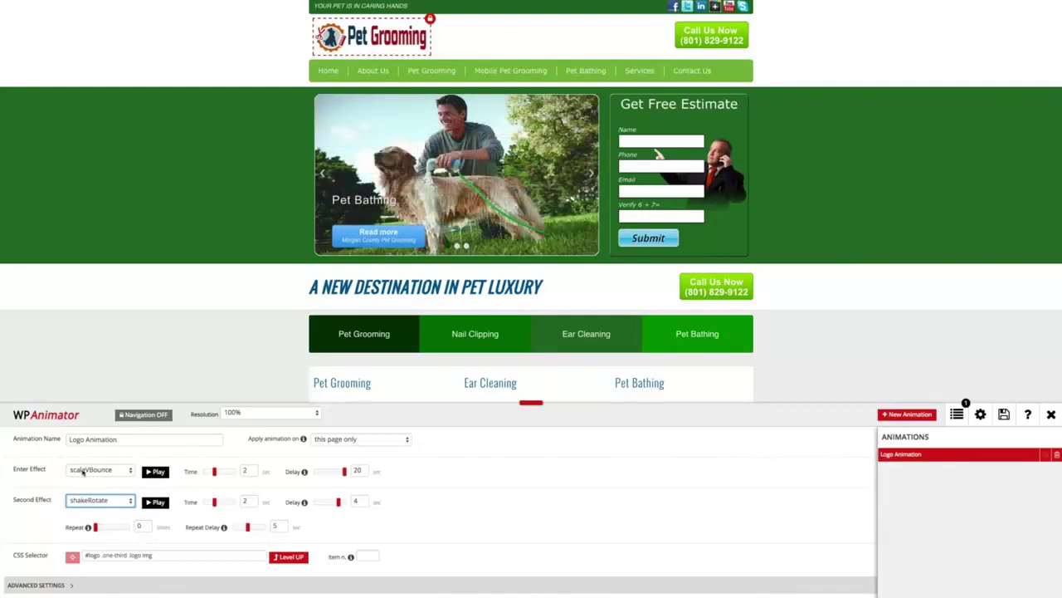
{"action": "left_click", "coordinate": [155, 502]}
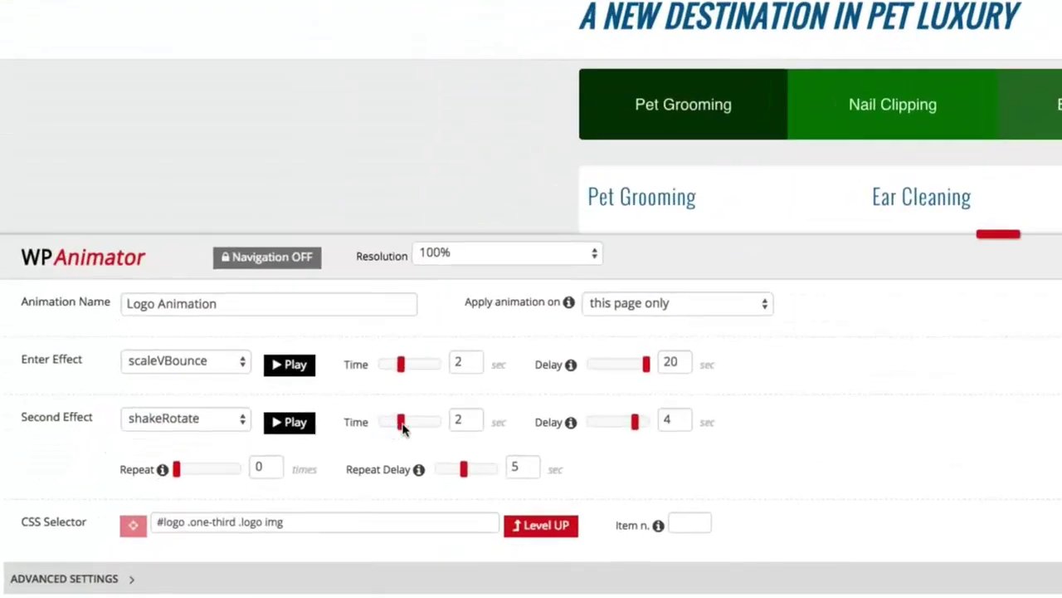
Set the second effect's time to 2.4 seconds
{"action": "left_click_drag", "start_coordinate": [401, 428], "coordinate": [438, 423]}
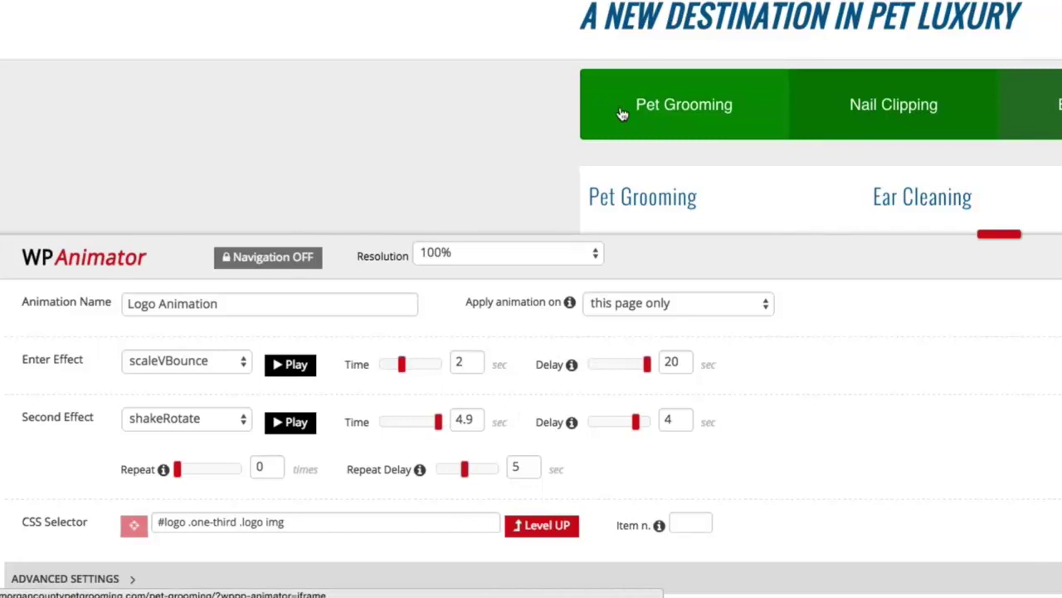
{"action": "double_click", "coordinate": [465, 421]}
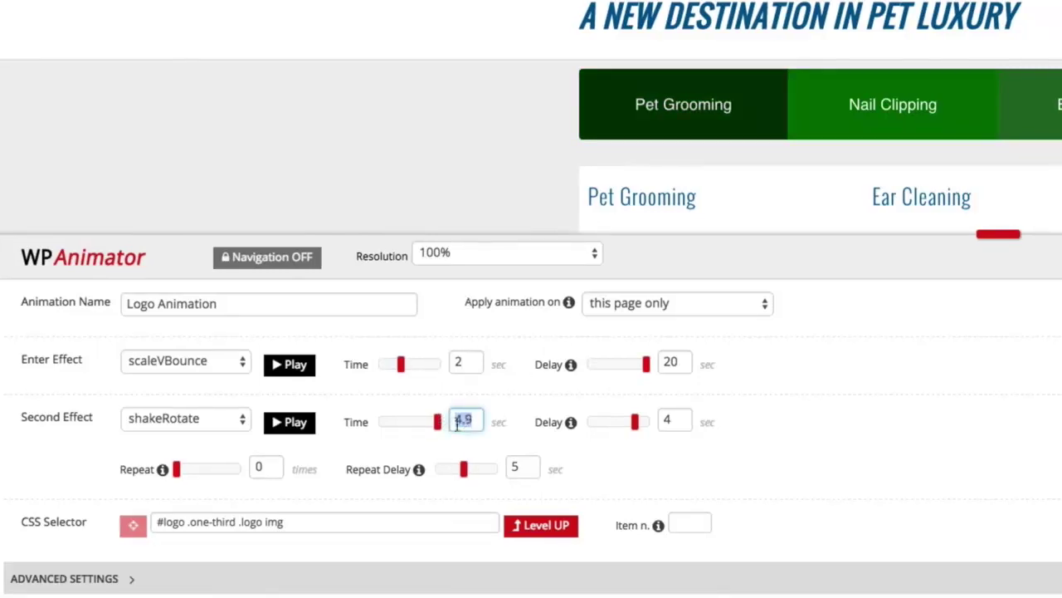
{"action": "left_click_drag", "start_coordinate": [439, 427], "coordinate": [407, 433]}
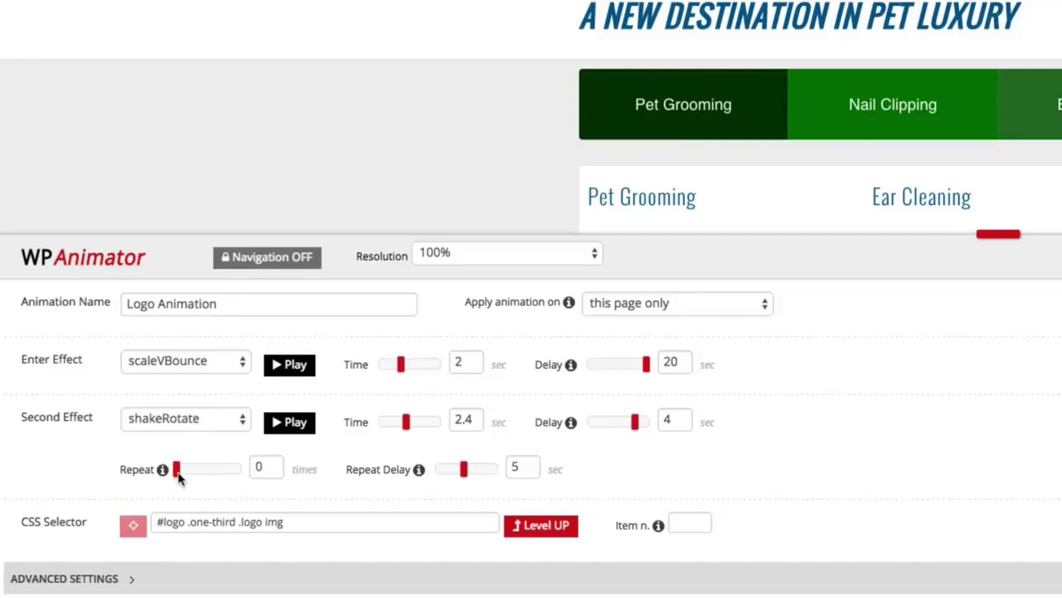
Set the second effect to repeat 50 times with a repeat delay of 5.6 seconds
{"action": "left_click_drag", "start_coordinate": [178, 475], "coordinate": [240, 473]}
{"action": "mouse_move", "coordinate": [464, 470]}
{"action": "left_mouse_down"}
{"action": "mouse_move", "coordinate": [492, 470]}
{"action": "mouse_move", "coordinate": [432, 479]}
{"action": "mouse_move", "coordinate": [467, 479]}
{"action": "left_mouse_up"}
{"action": "double_click", "coordinate": [273, 465]}
{"action": "type", "text": "5"}
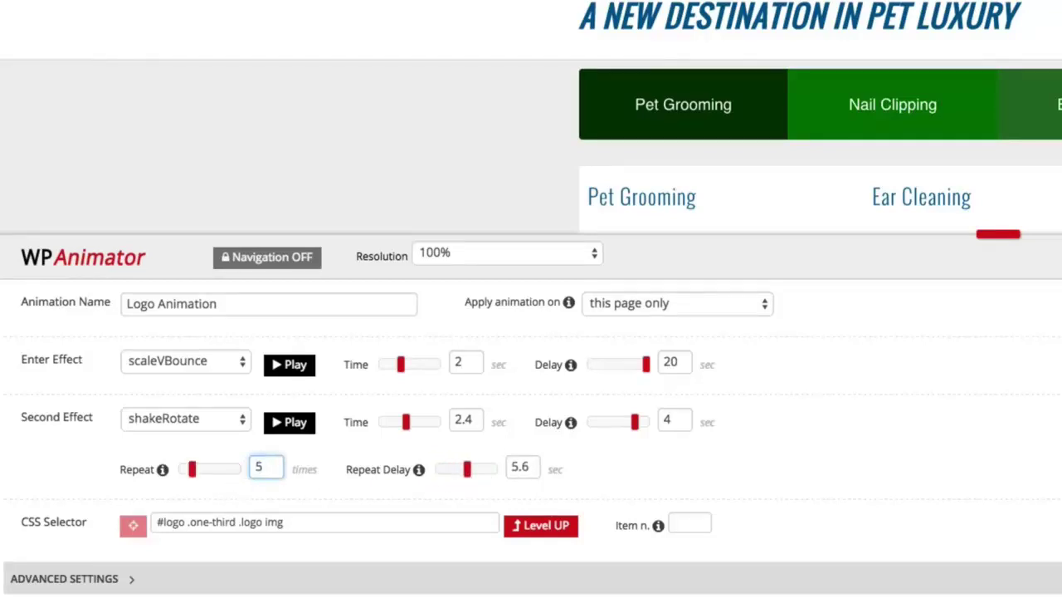
{"action": "type", "text": "0"}
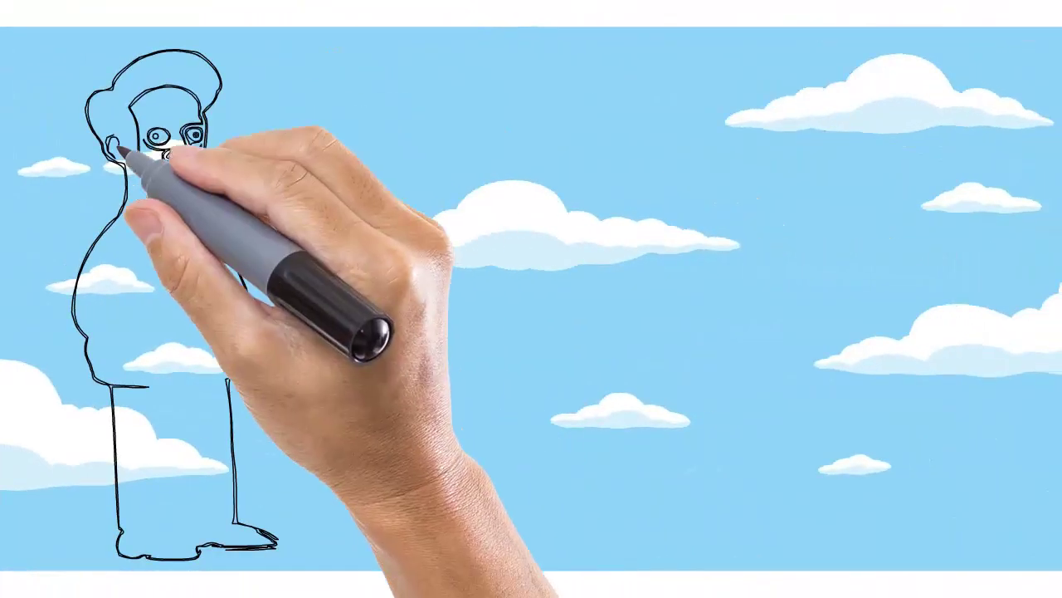